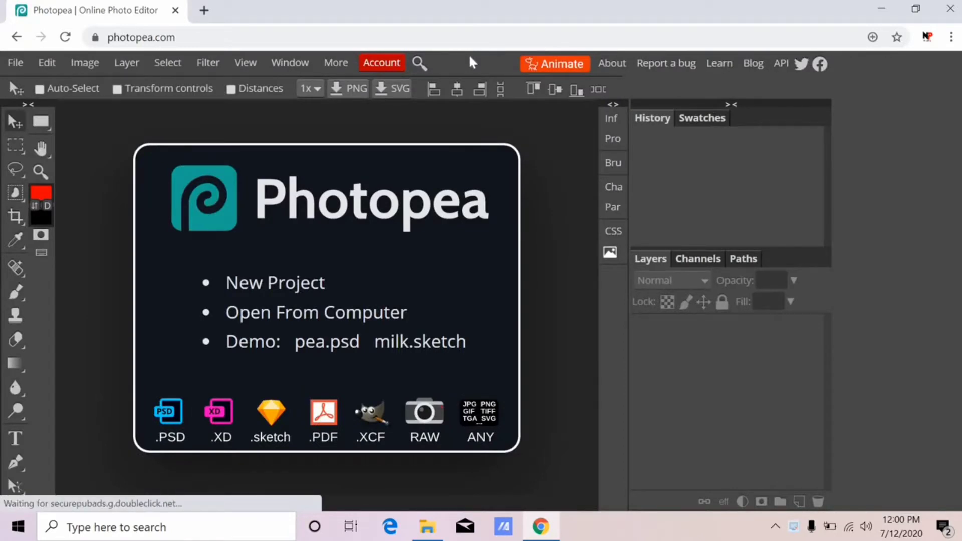
Step: Create a new 1280 × 720 px project with a transparent background
left_click(14, 69)
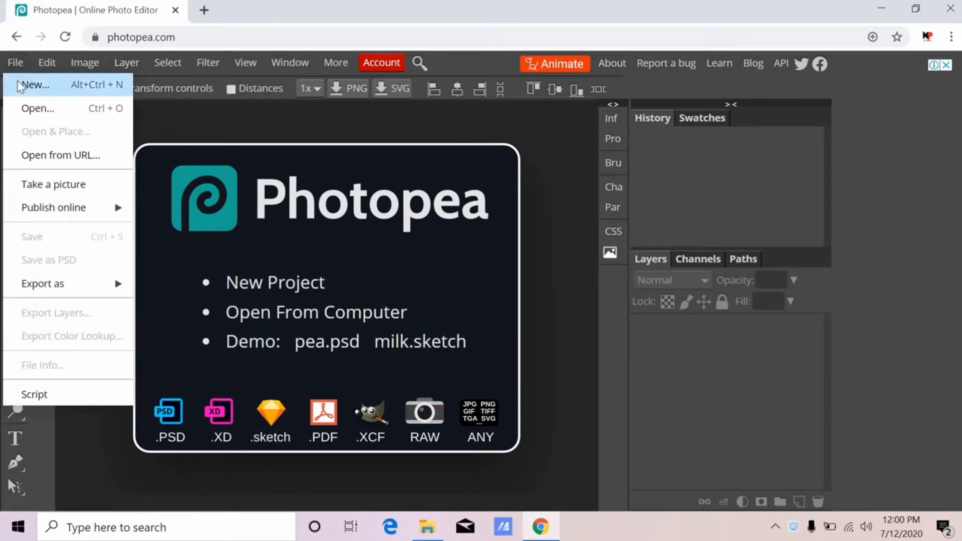
left_click(33, 87)
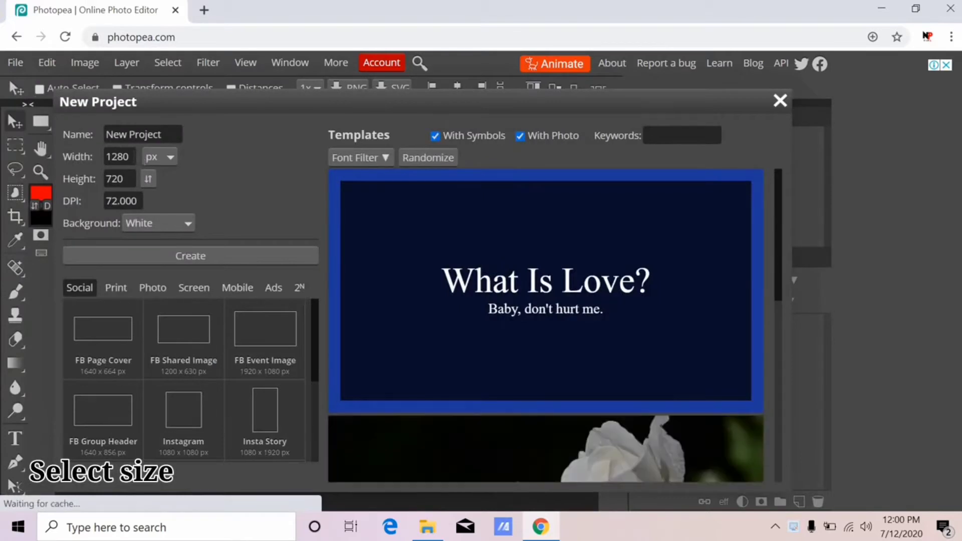
double_click(120, 156)
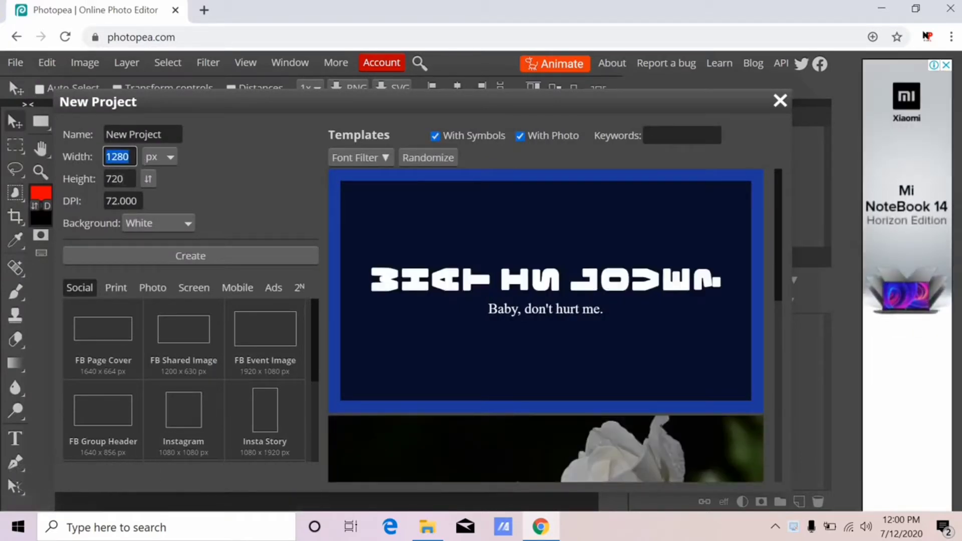
key("Tab")
left_click(176, 223)
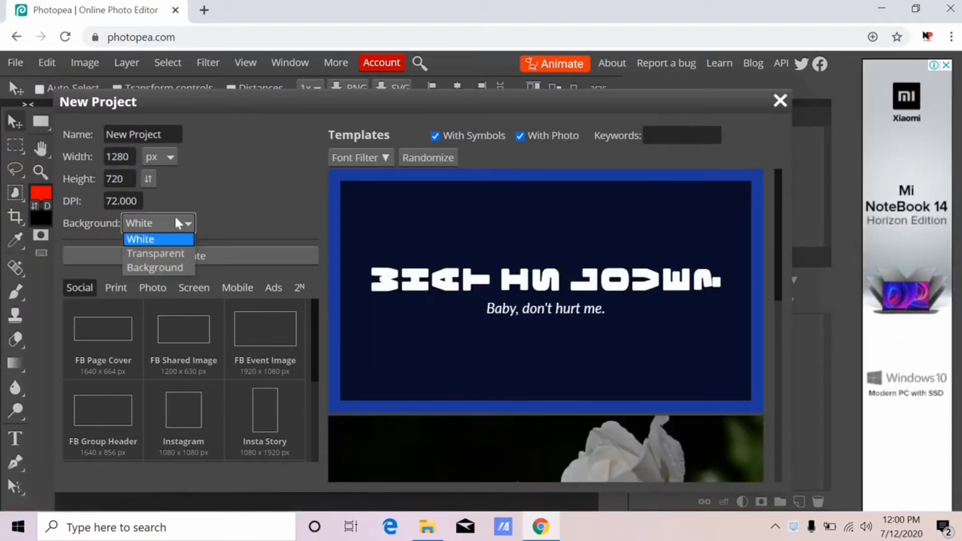
left_click(176, 249)
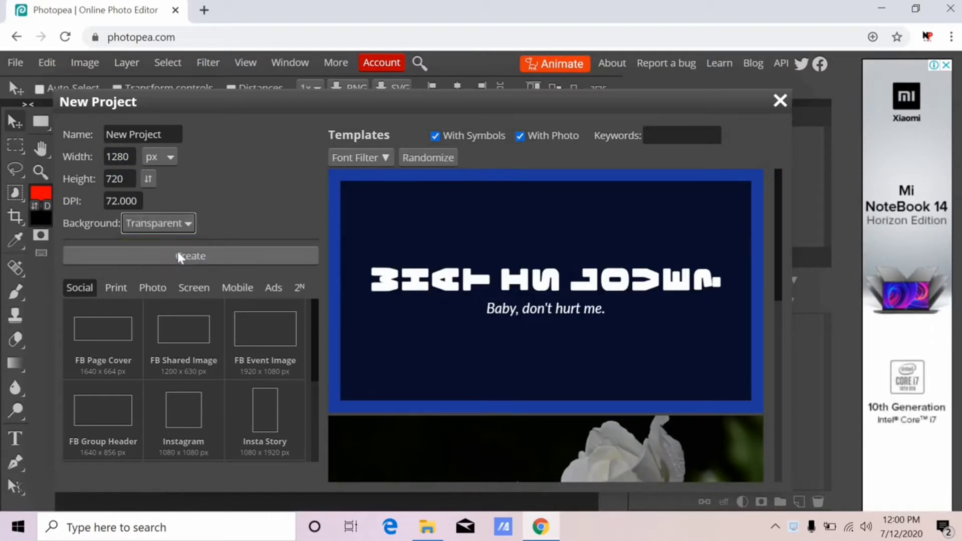
left_click(177, 250)
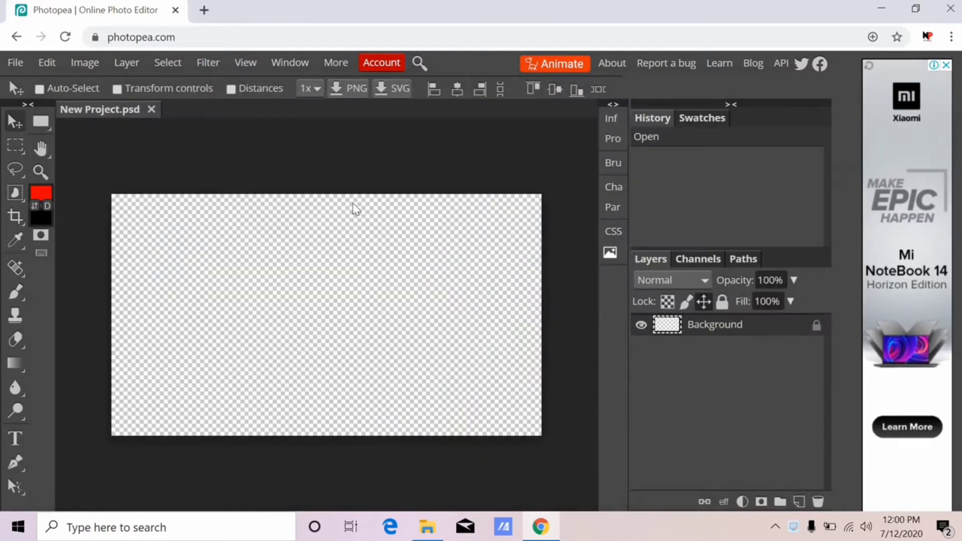
Step: Place the desktop image 247 into the project and stretch its width to about 109% so it fills the whole canvas
left_click(876, 10)
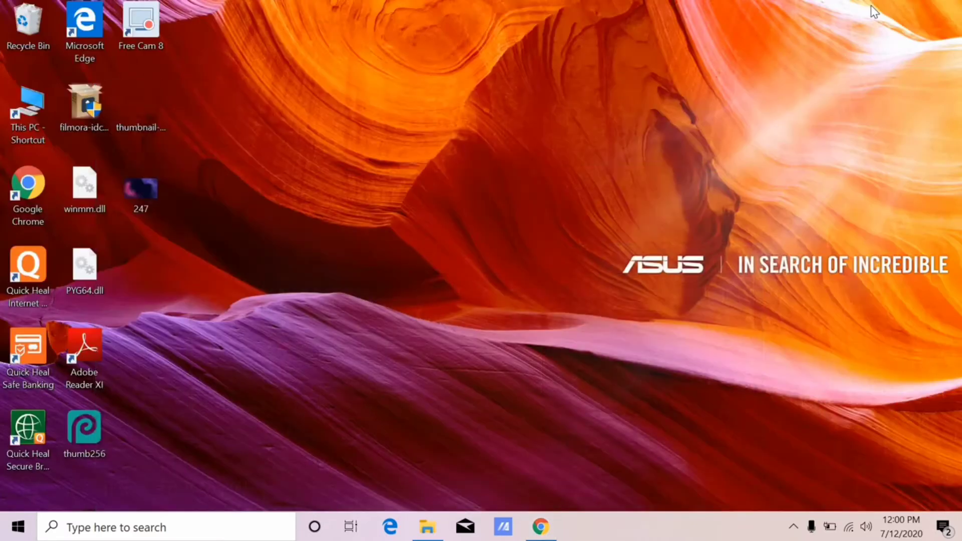
left_click_drag(148, 195, 340, 358)
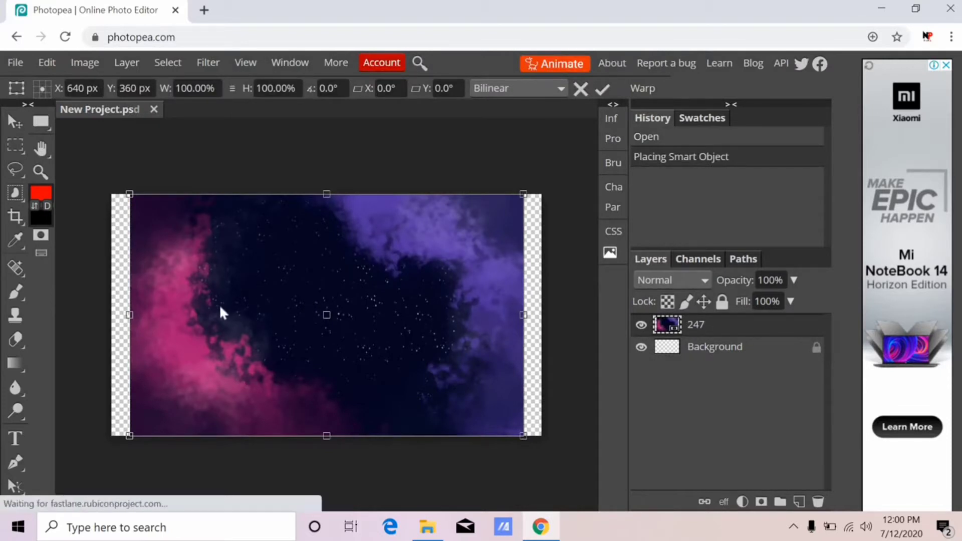
left_click_drag(218, 309, 204, 308)
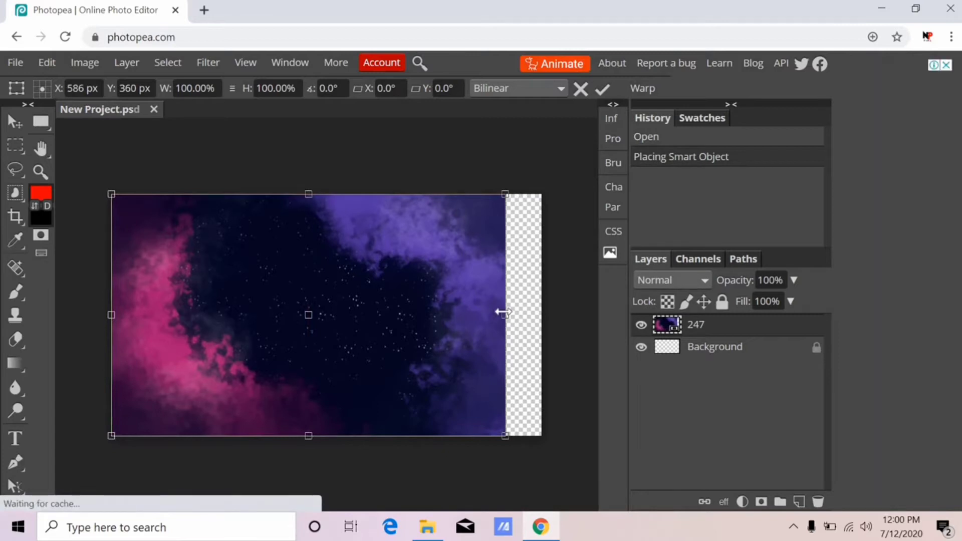
left_click_drag(506, 315, 542, 312)
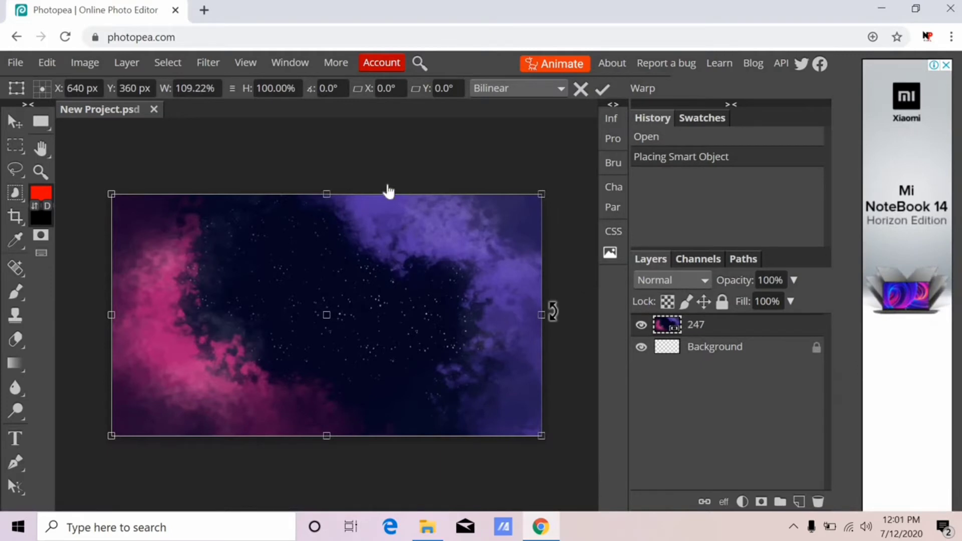
key("Return")
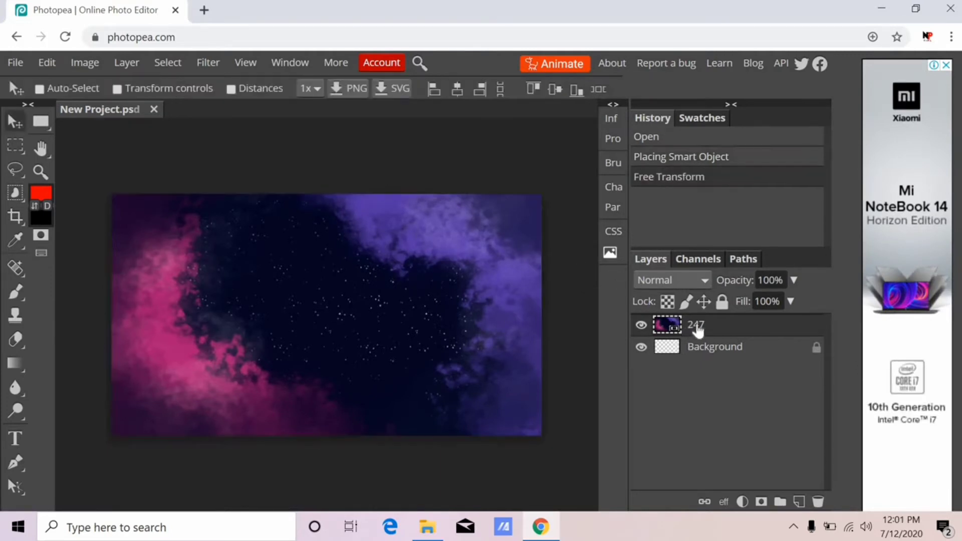
Step: Add the four-line text "HOW TO MAKE CREATIVE THUMBNAIL", set its size to 65 px and move it toward the canvas's left side
left_click(15, 439)
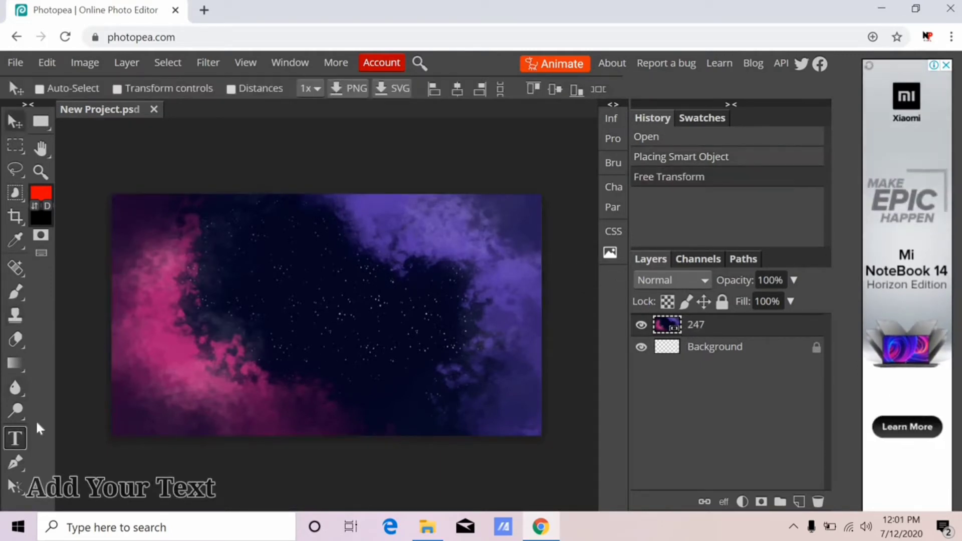
left_click(224, 283)
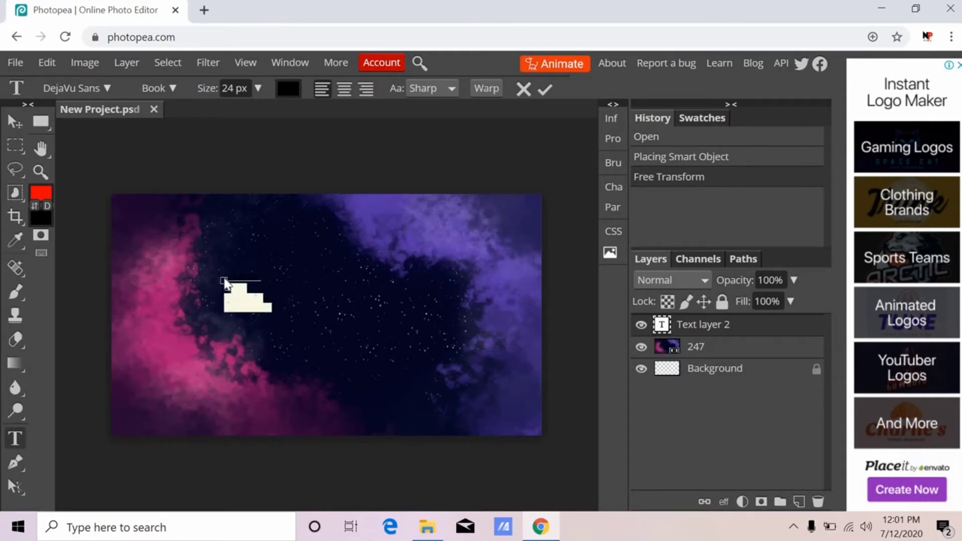
left_click(258, 89)
left_click(231, 89)
key("BackSpace")
key("BackSpace")
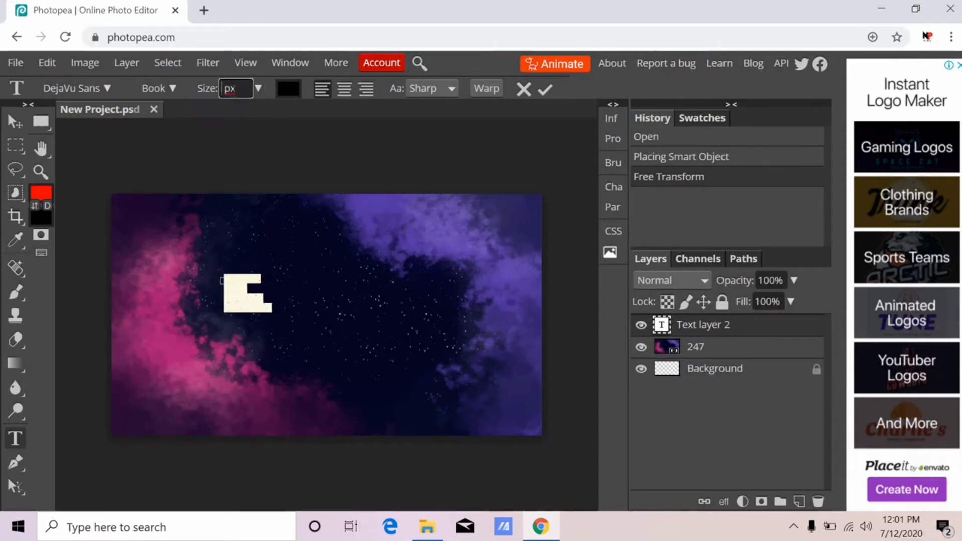
type("65")
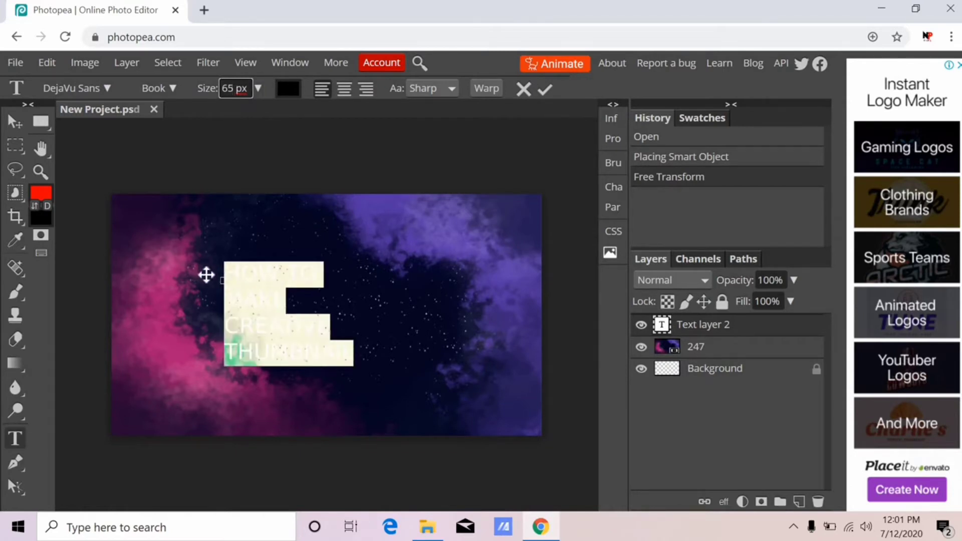
left_click_drag(211, 275, 168, 284)
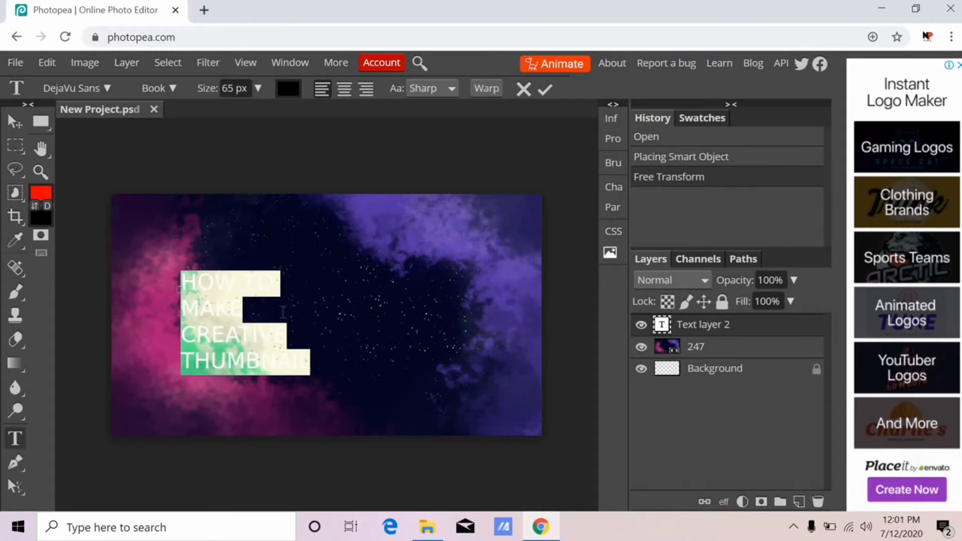
Step: Change the font of the whole title text to Duplexide
left_click(293, 318)
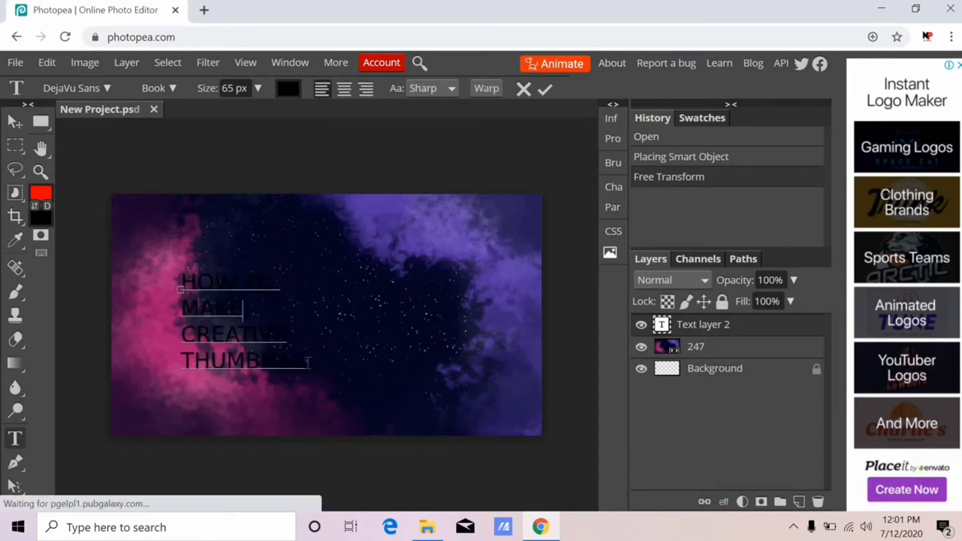
left_click_drag(316, 374, 182, 261)
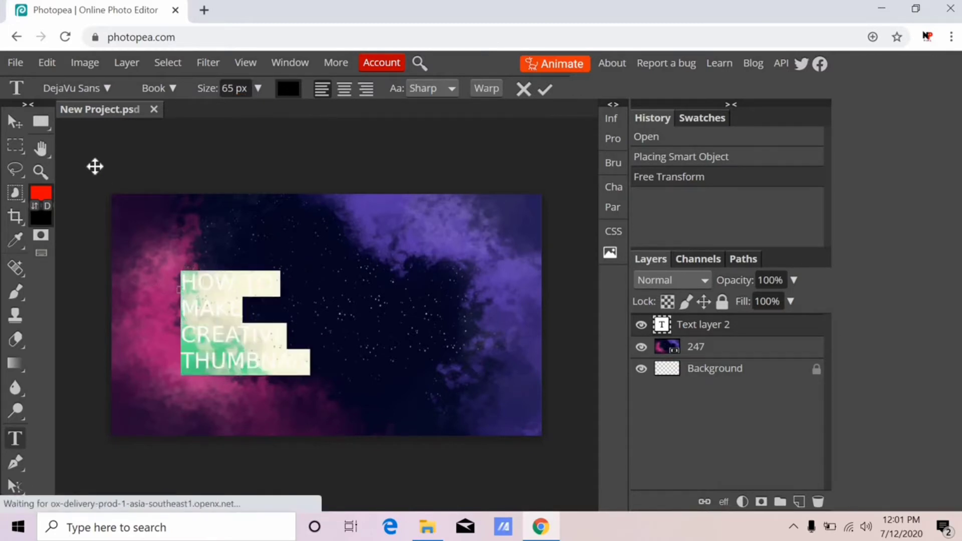
left_click(106, 84)
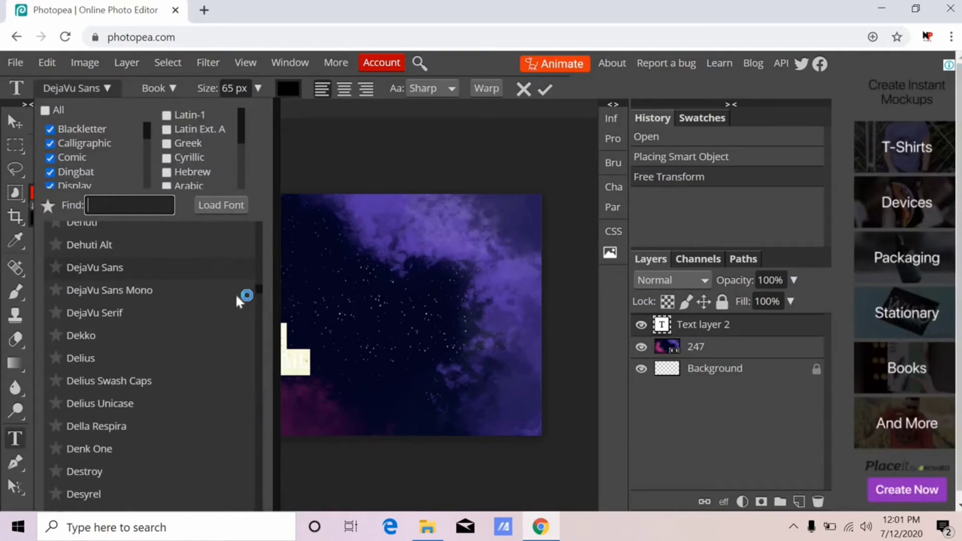
scroll(260, 302, "down", 5)
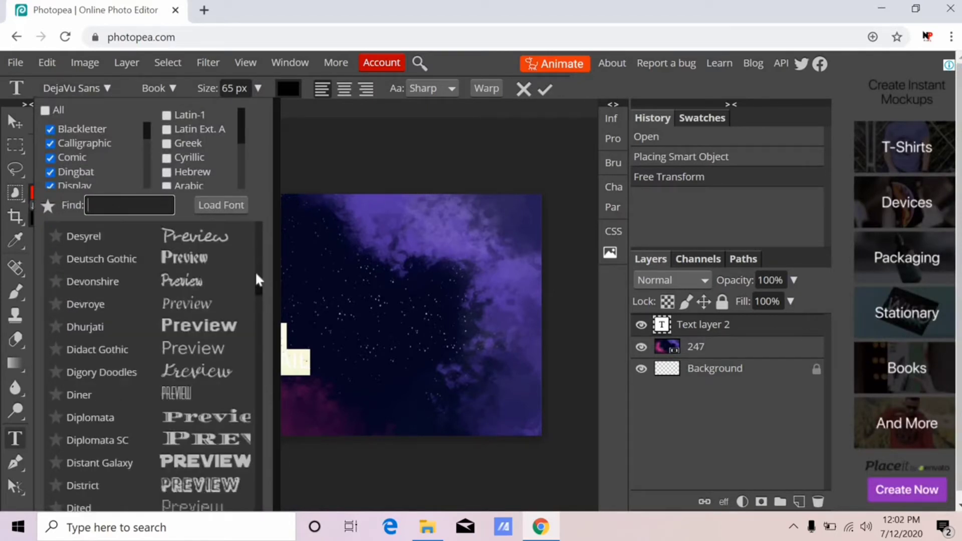
scroll(256, 273, "up", 5)
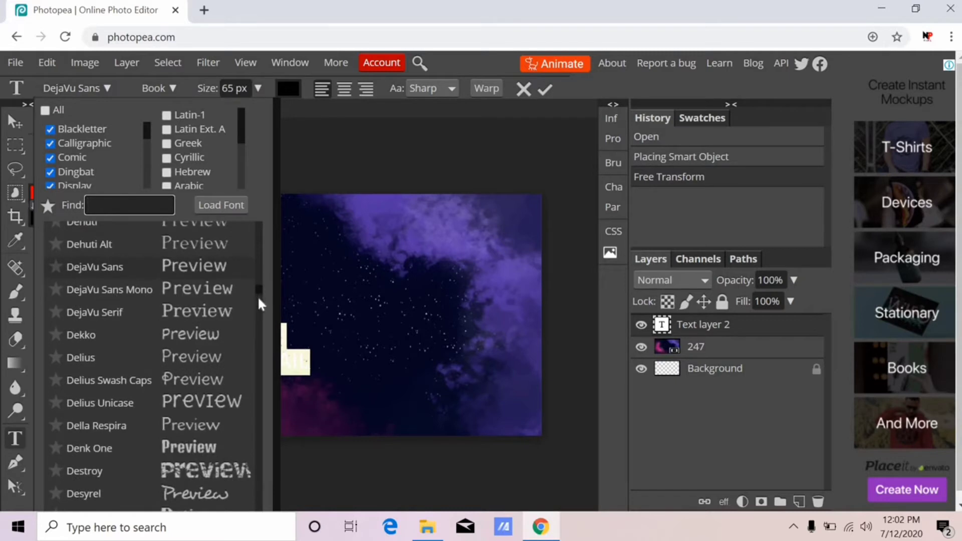
scroll(259, 301, "down", 5)
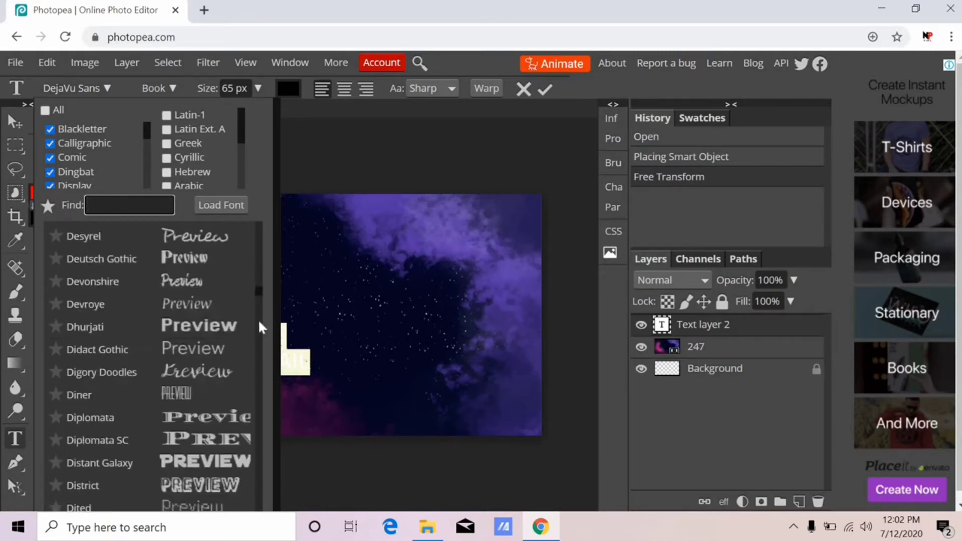
scroll(260, 327, "down", 5)
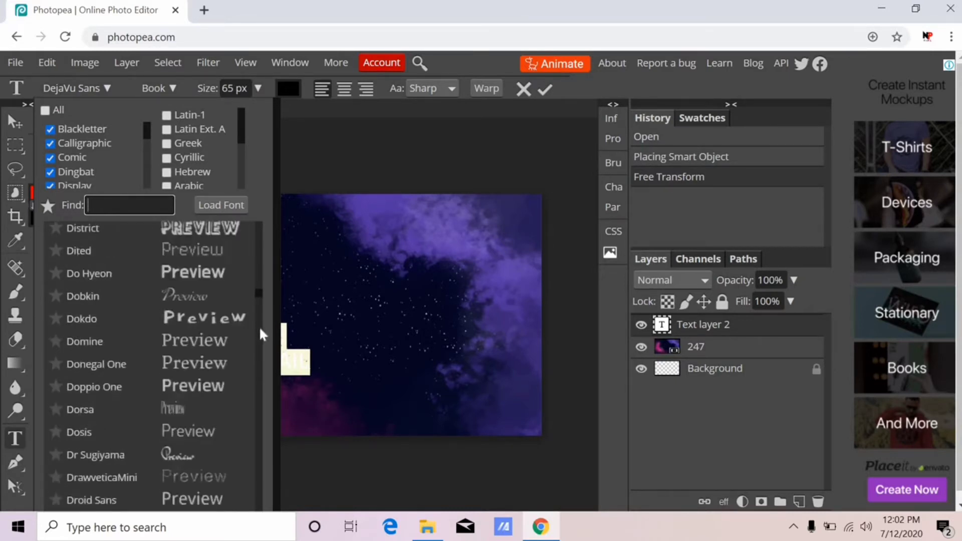
scroll(264, 339, "down", 5)
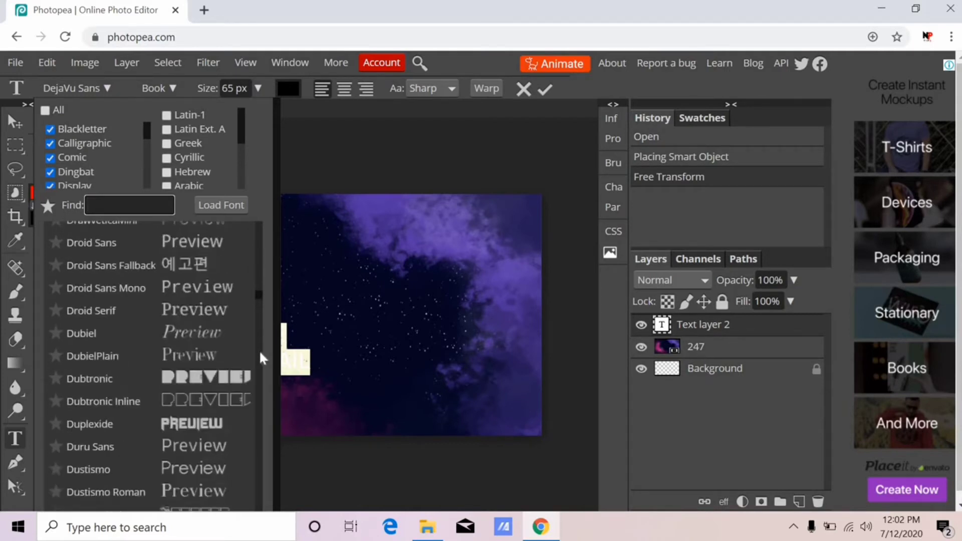
left_click(221, 424)
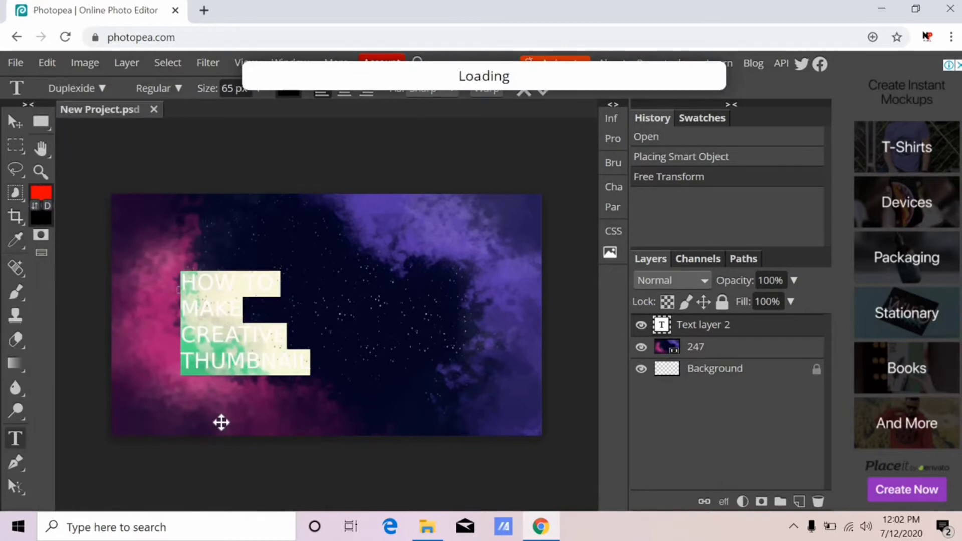
Step: Change the colour of the whole title text to white
left_click(288, 336)
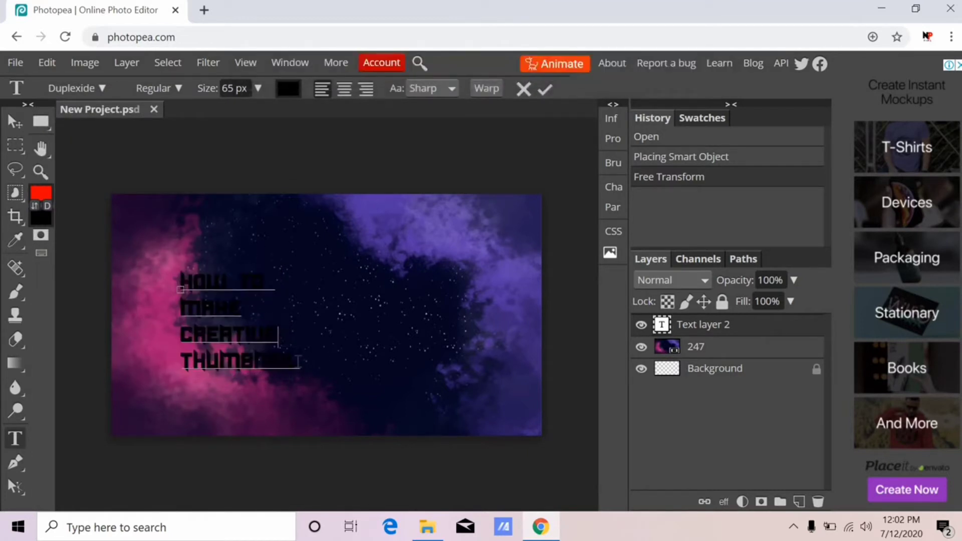
left_click_drag(300, 370, 162, 271)
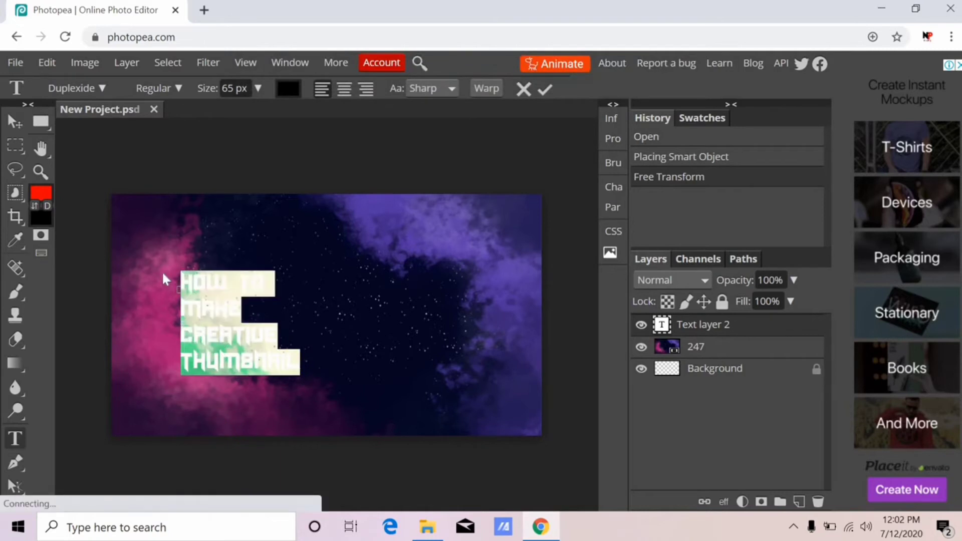
left_click(286, 90)
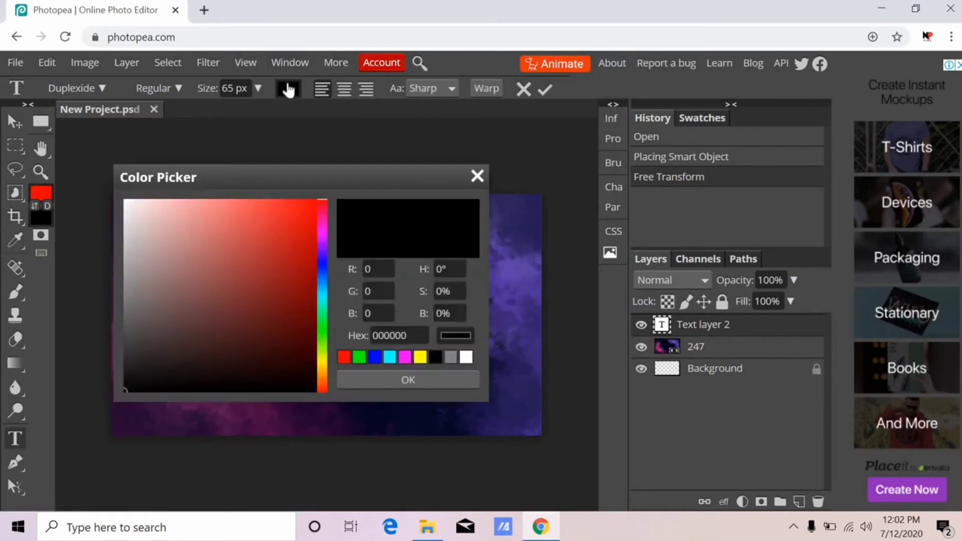
left_click(471, 356)
left_click(438, 381)
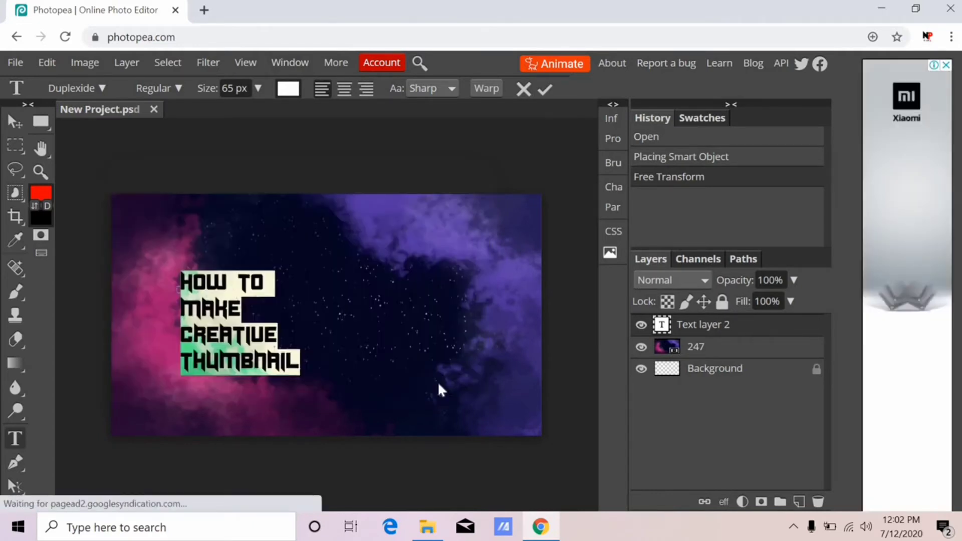
left_click(310, 354)
double_click(321, 355)
left_click(318, 346)
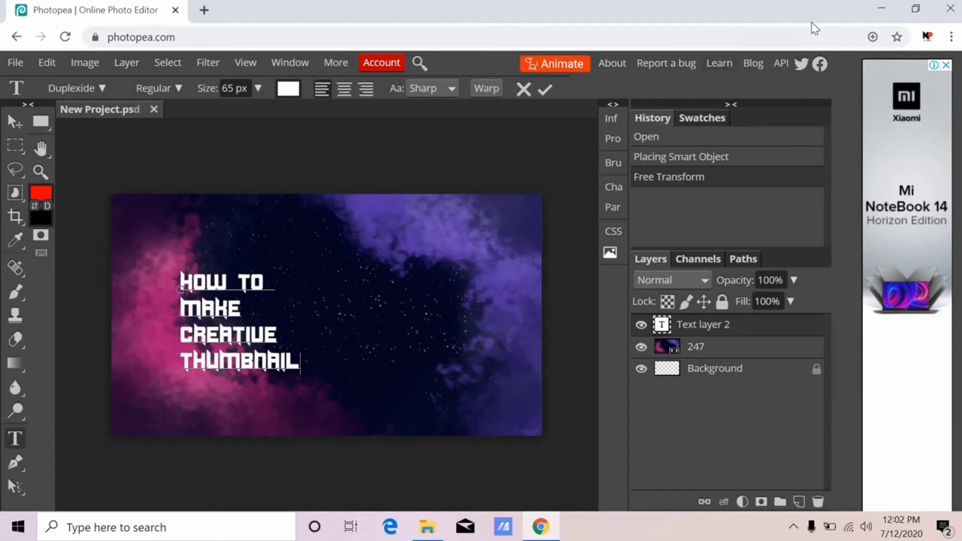
Step: Place the desktop image thumb256 to the right of the title, scaled to about 74% width and 79% height
left_click(878, 6)
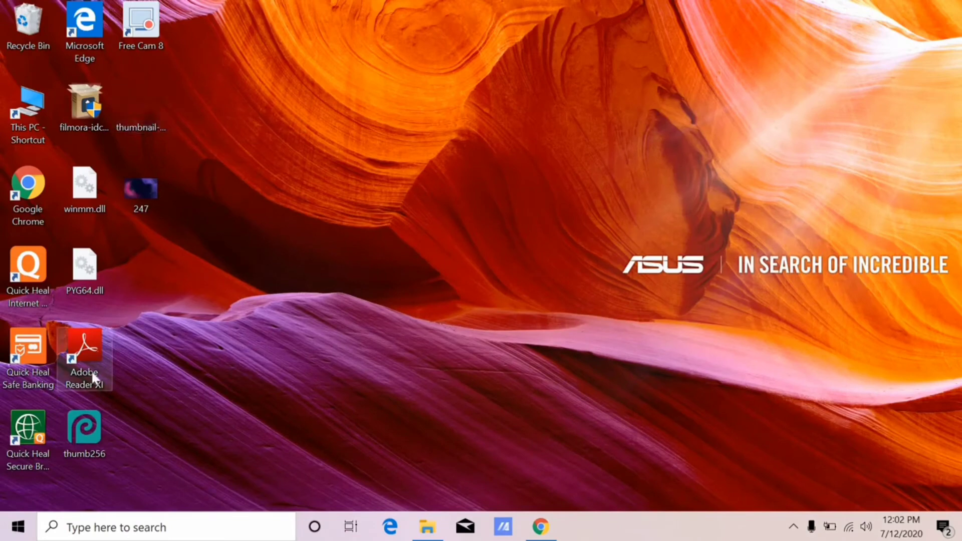
left_click_drag(84, 446, 393, 359)
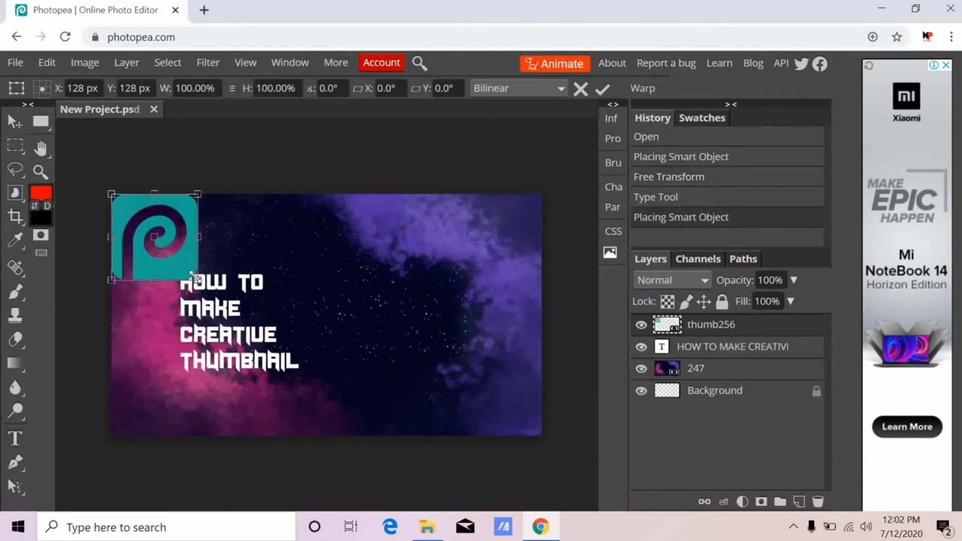
left_click_drag(195, 279, 432, 335)
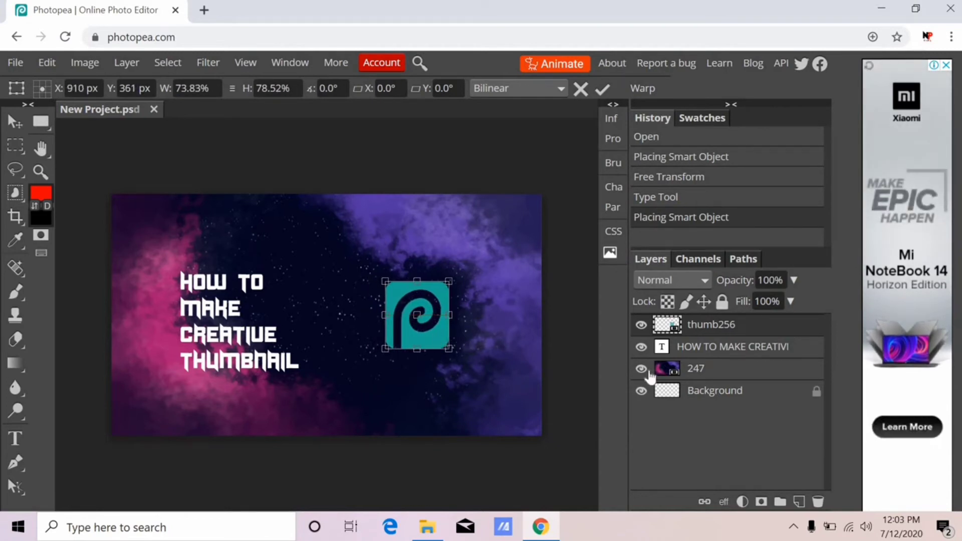
key("Return")
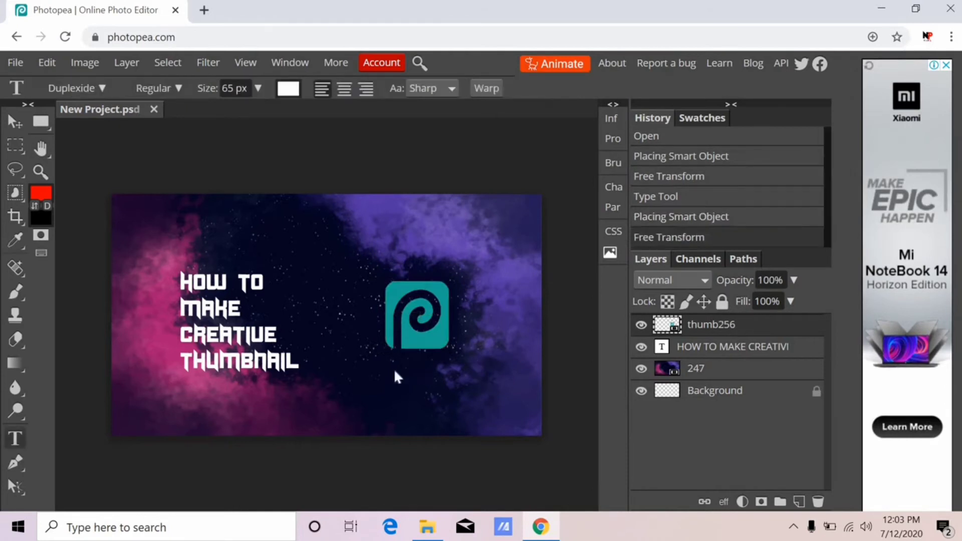
Step: Add the caption text "IN PHOTOPEA" just below the Photopea logo
left_click(393, 370)
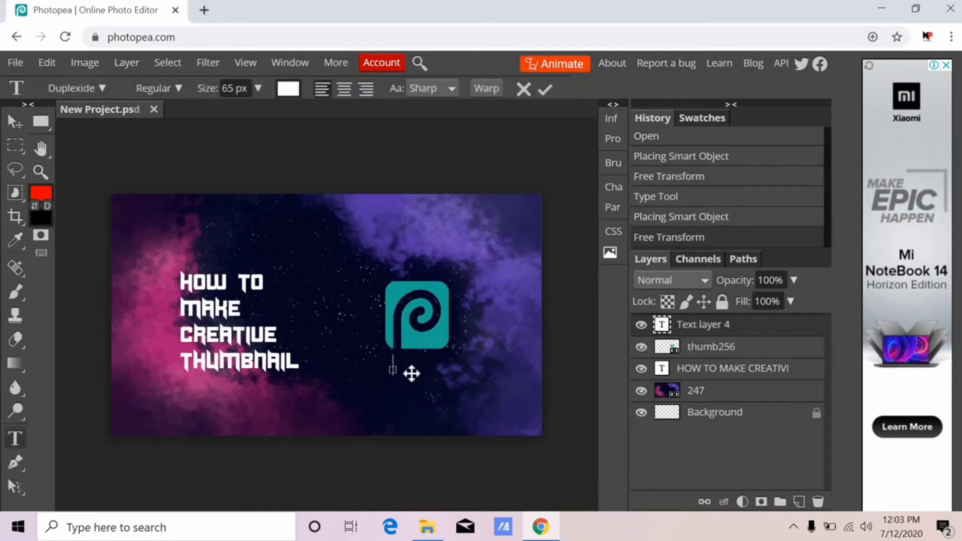
type("in photo")
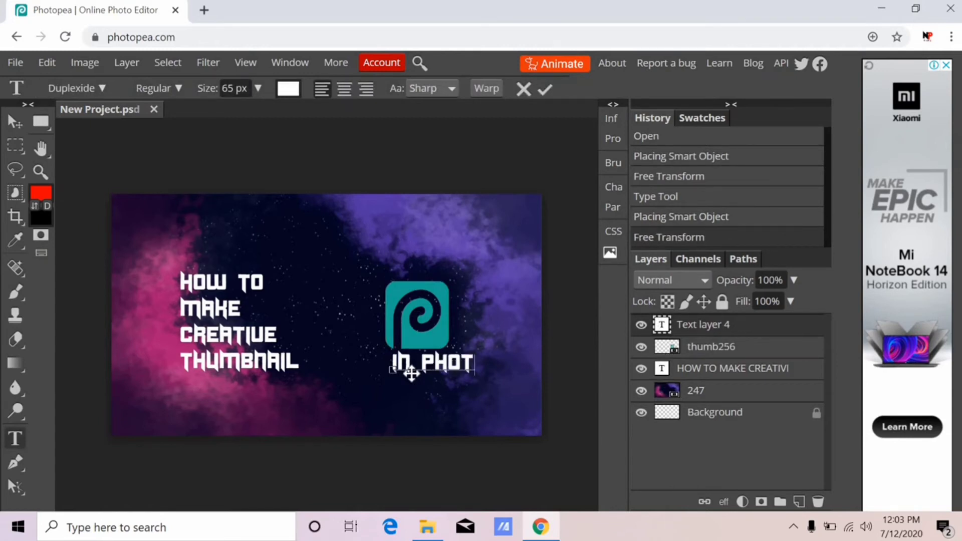
type("pea")
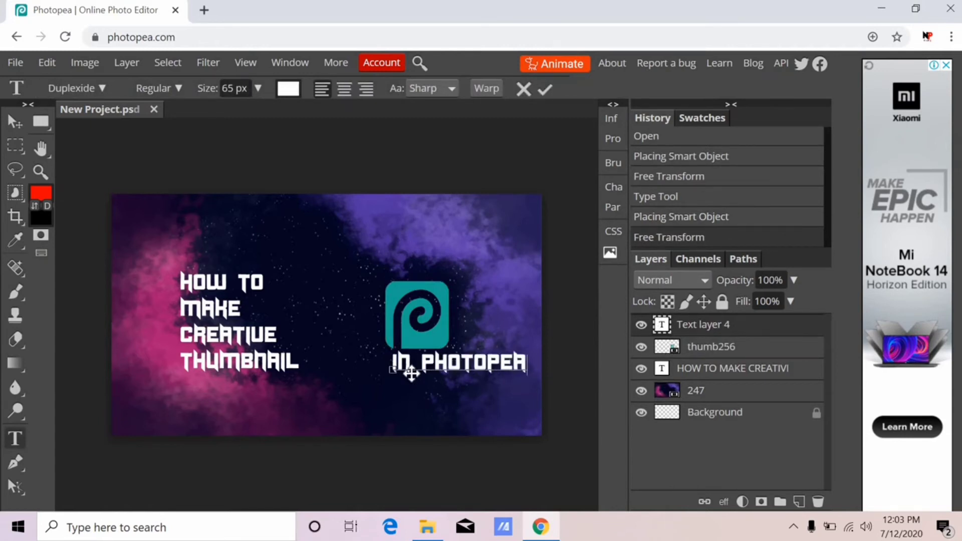
Step: Set the whole "IN PHOTOPEA" caption to 42 px and centre it beneath the logo
left_click_drag(526, 374, 393, 116)
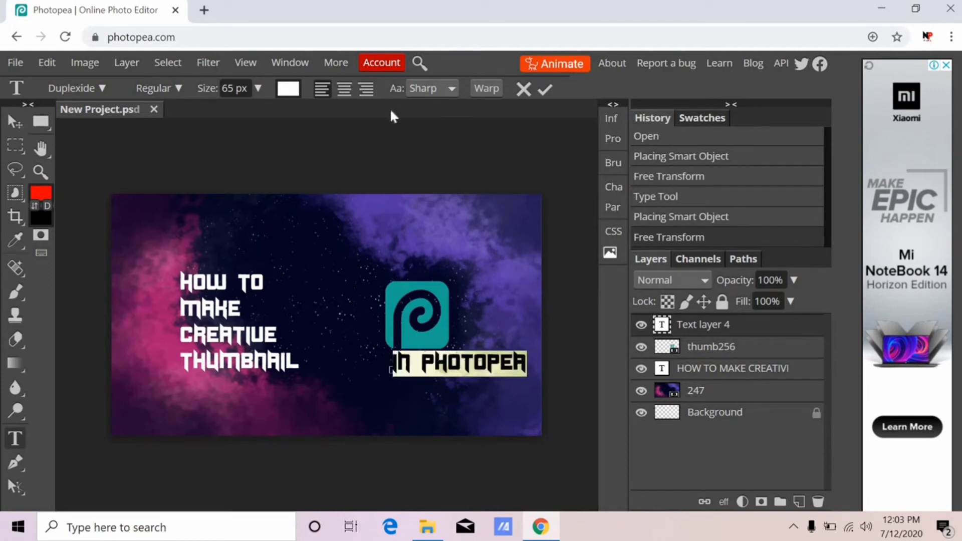
left_click(257, 88)
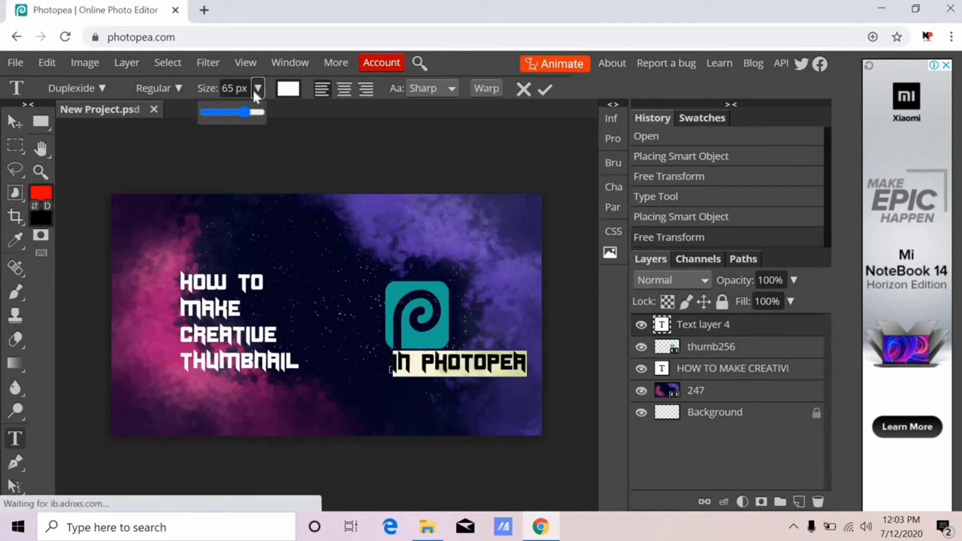
left_click(232, 113)
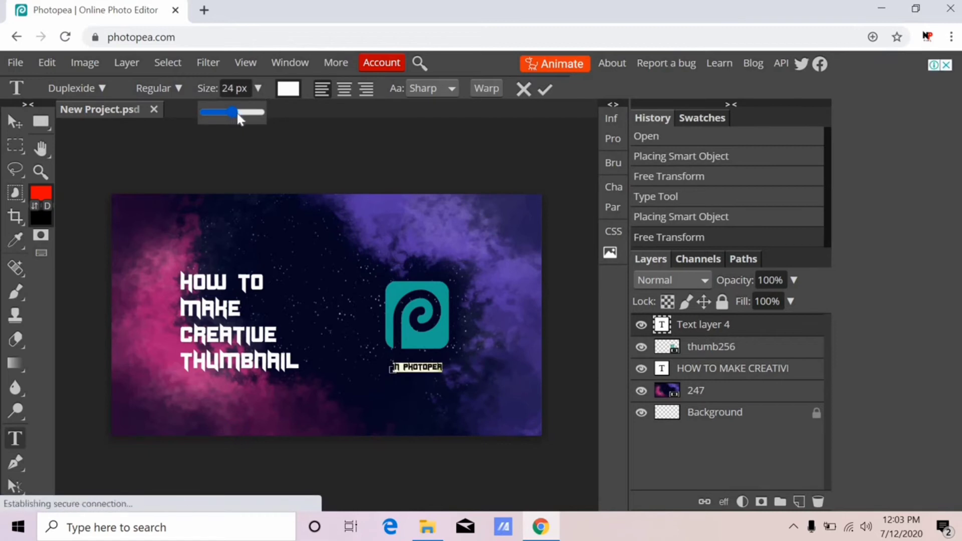
left_click(238, 113)
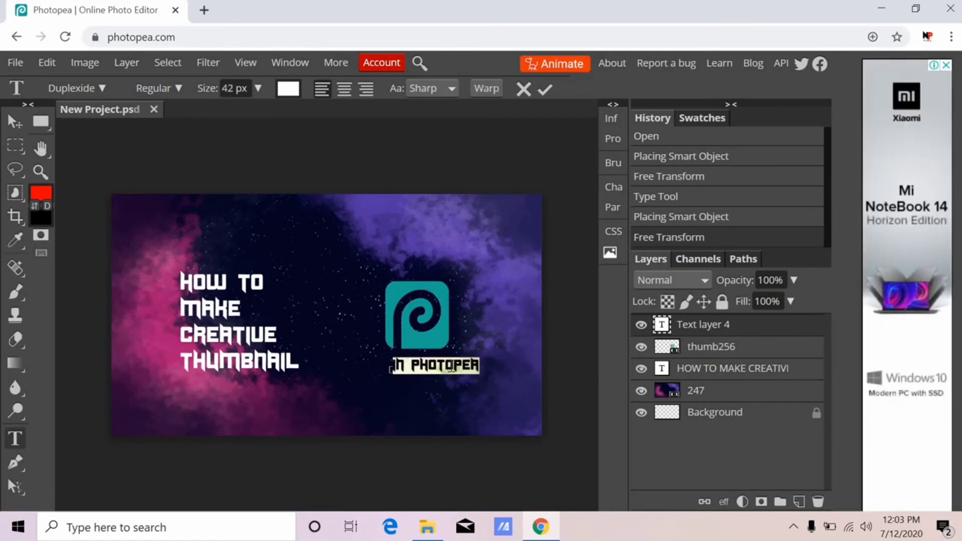
left_click_drag(379, 365, 365, 366)
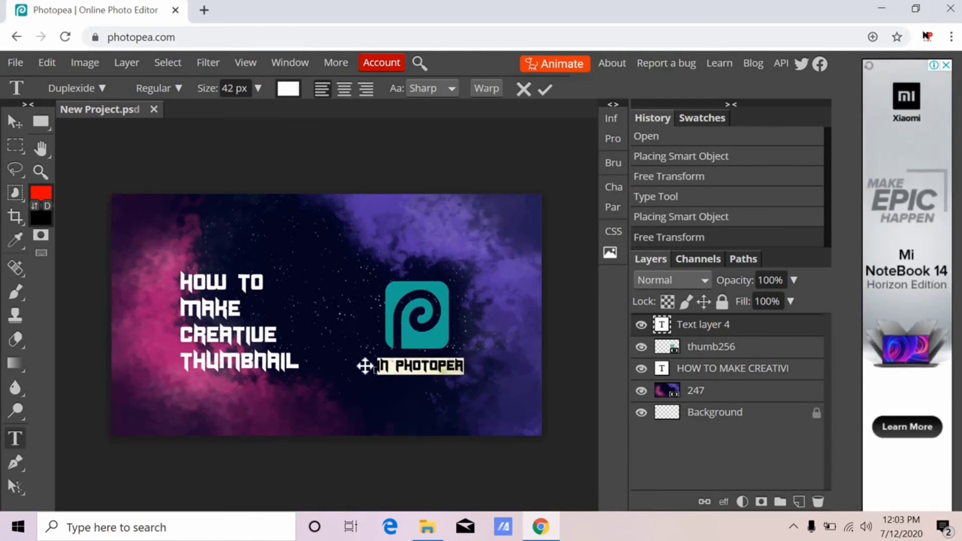
left_click(377, 371)
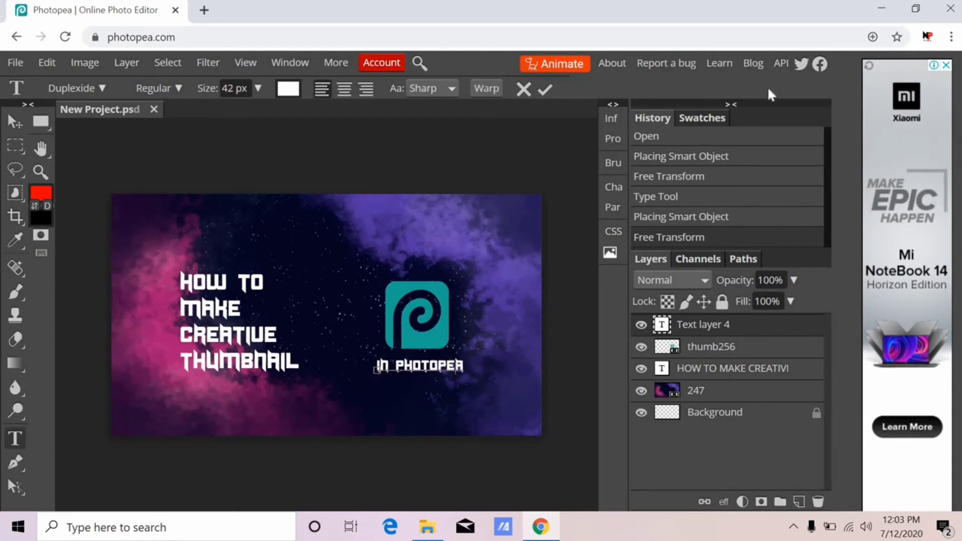
Step: Place the thumbnail-borders PNG image from the desktop into the thumbnail project as the uppermost layer
left_click(886, 12)
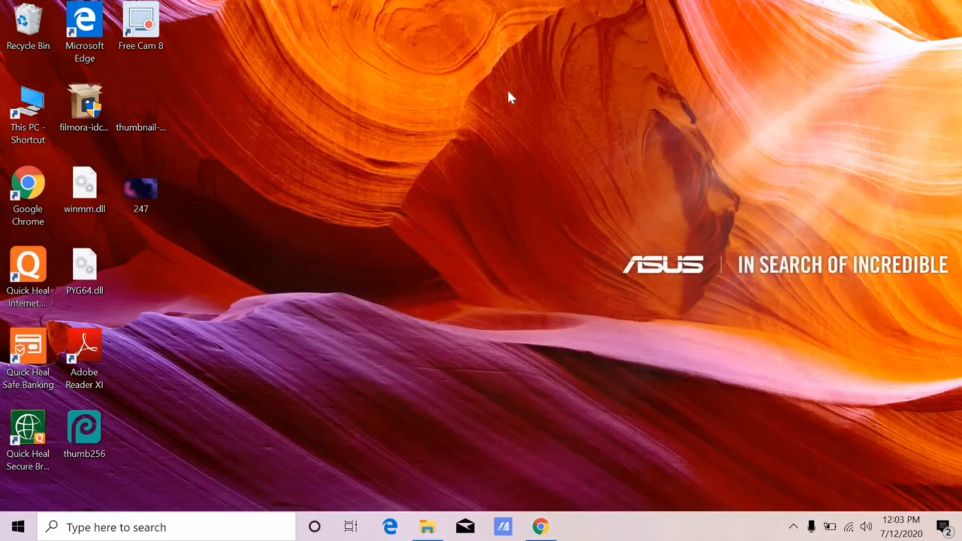
left_click(143, 125)
left_click_drag(143, 125, 237, 200)
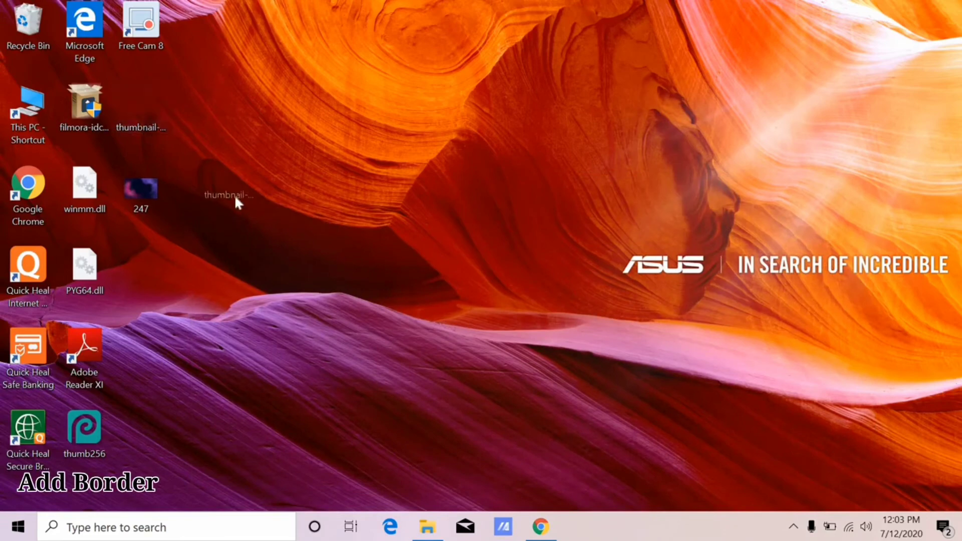
left_click_drag(554, 514, 315, 281)
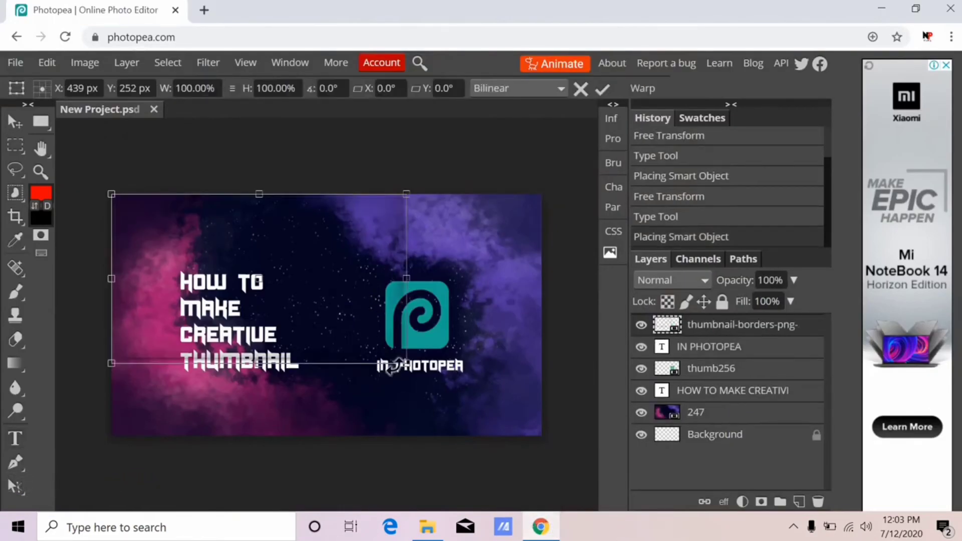
Step: Stretch the border image over the canvas to about 146% width and 140% height, with its upper edge slightly inside the canvas
left_click_drag(407, 364, 541, 436)
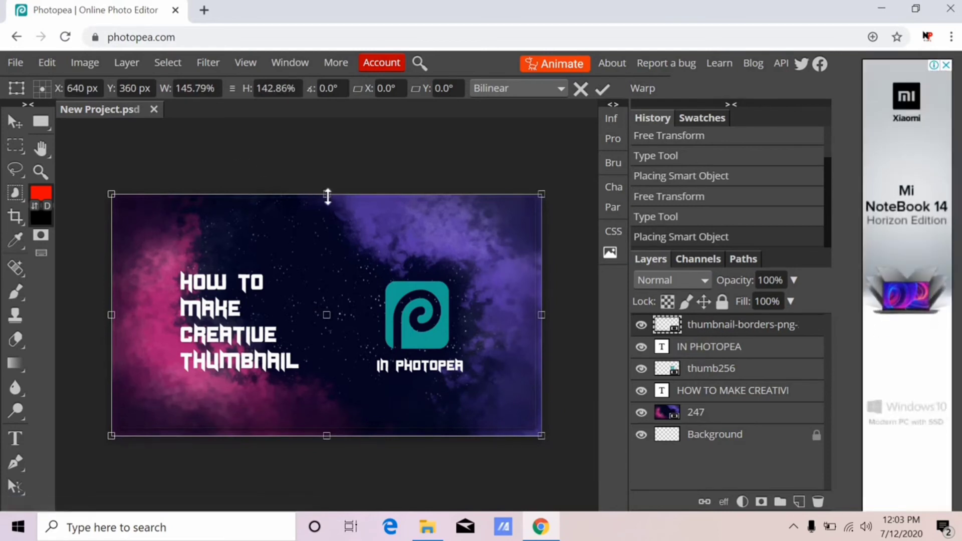
left_click_drag(327, 197, 329, 200)
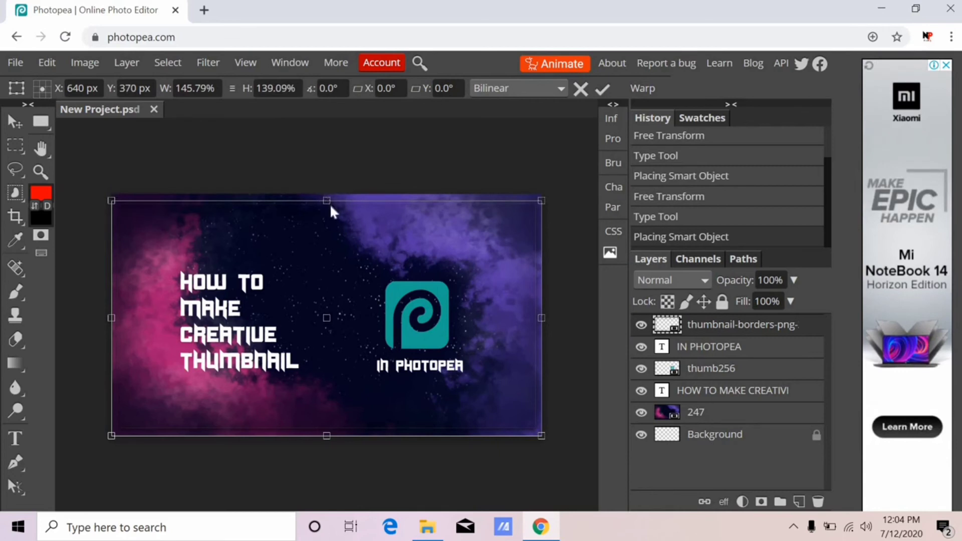
left_click_drag(327, 200, 327, 199)
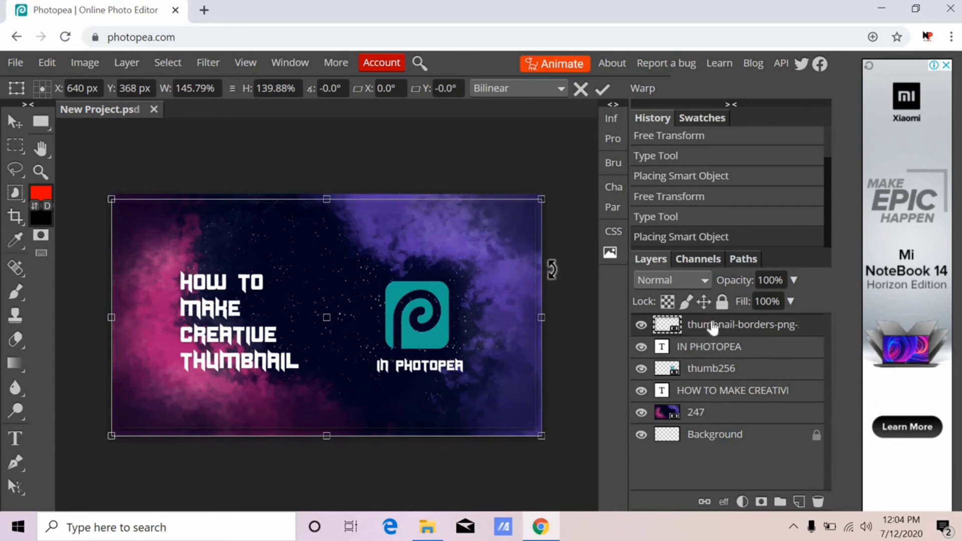
key("Return")
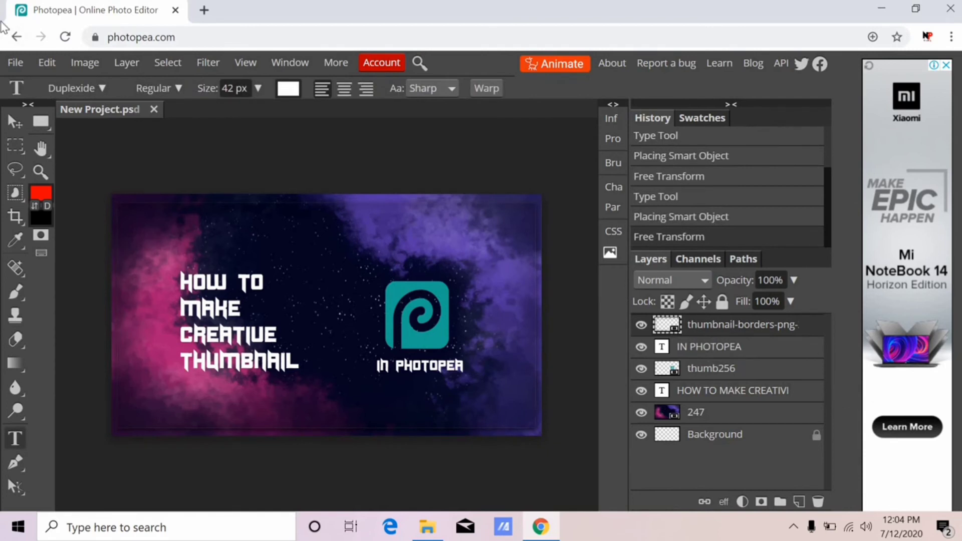
Step: Export the thumbnail as a 1280 × 720 px JPG at 100% quality and save it
left_click(20, 67)
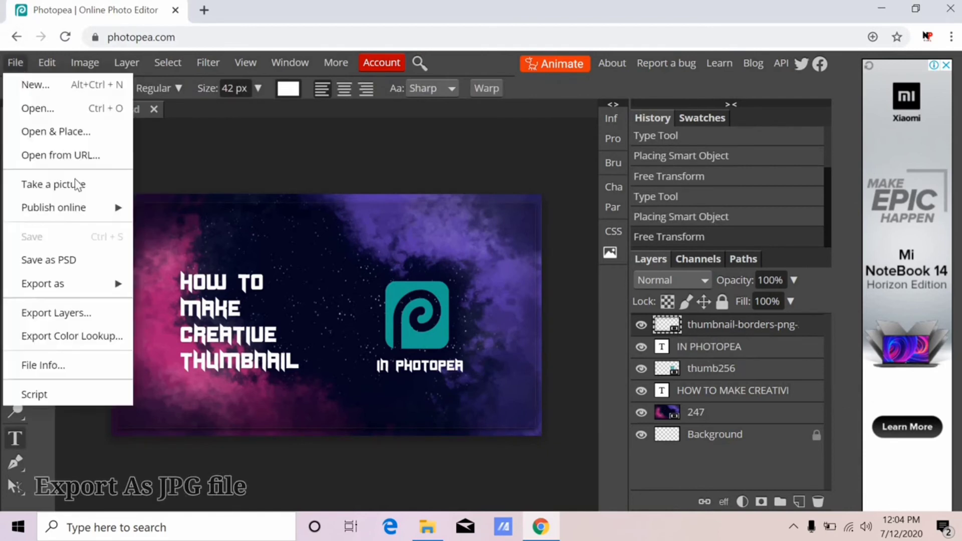
left_click(53, 280)
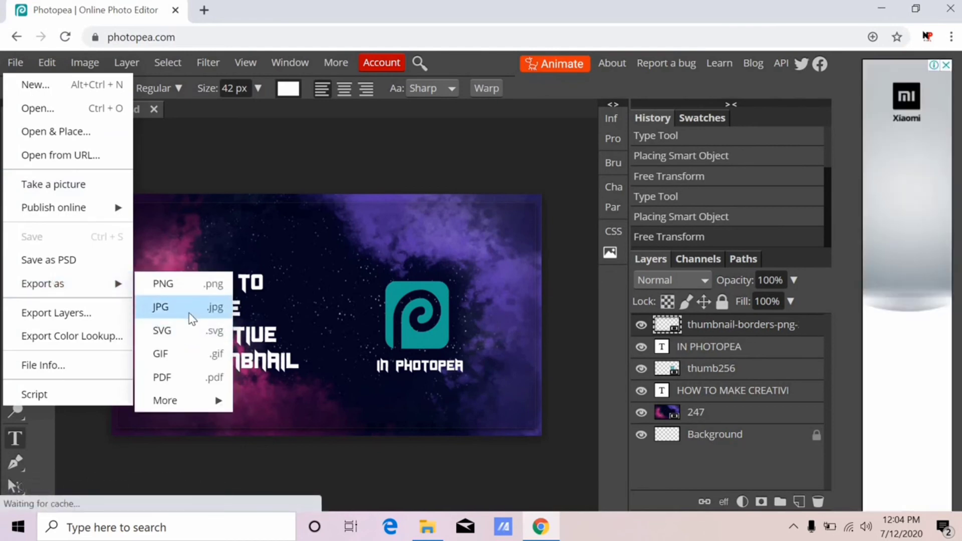
left_click(190, 316)
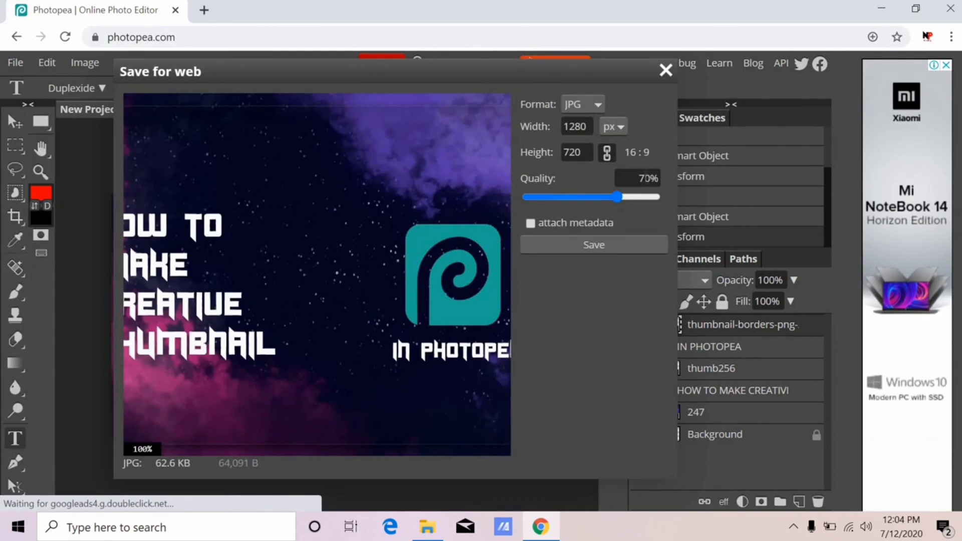
left_click_drag(617, 197, 651, 197)
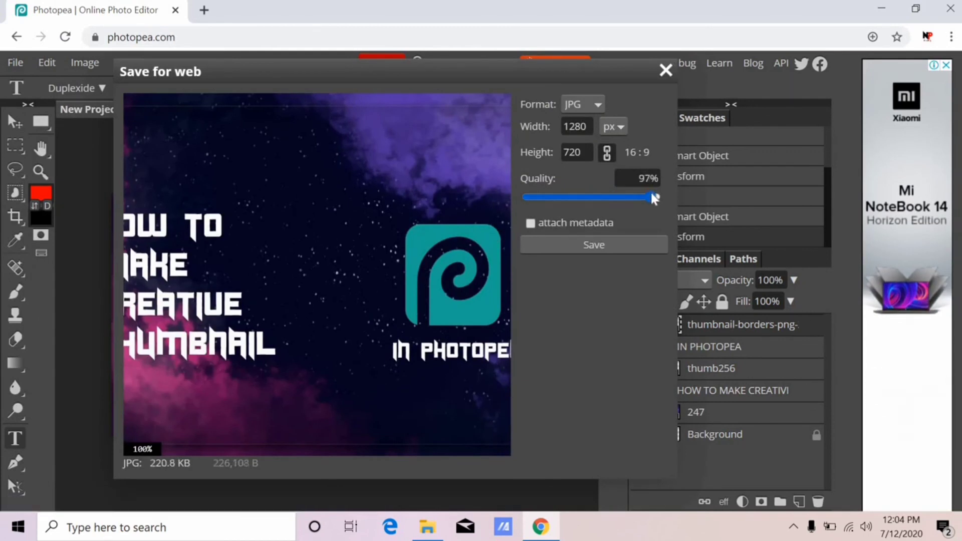
left_click_drag(652, 197, 698, 196)
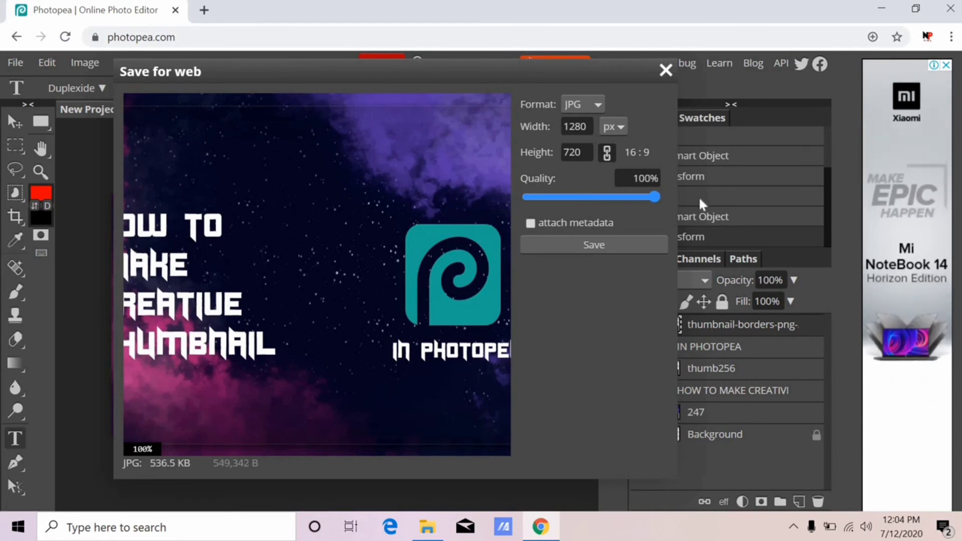
left_click(637, 245)
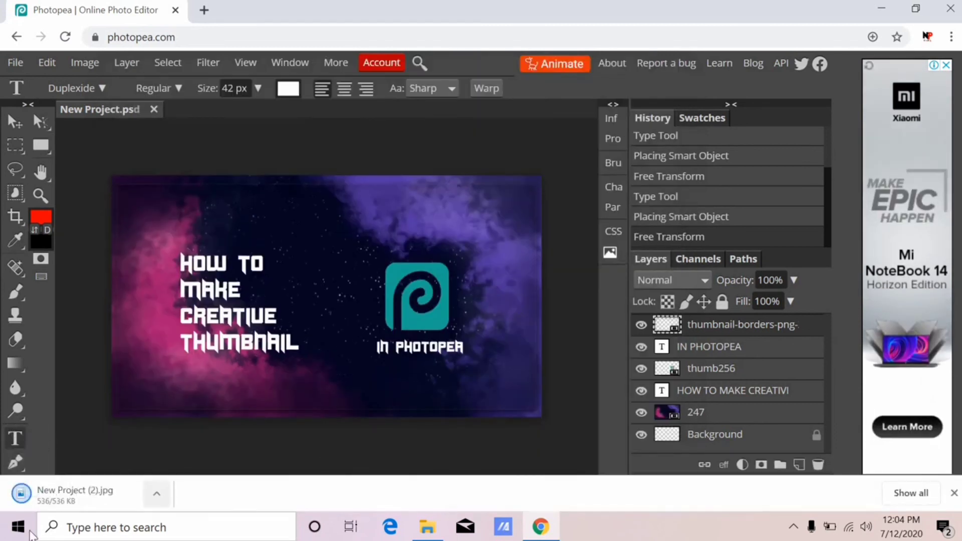